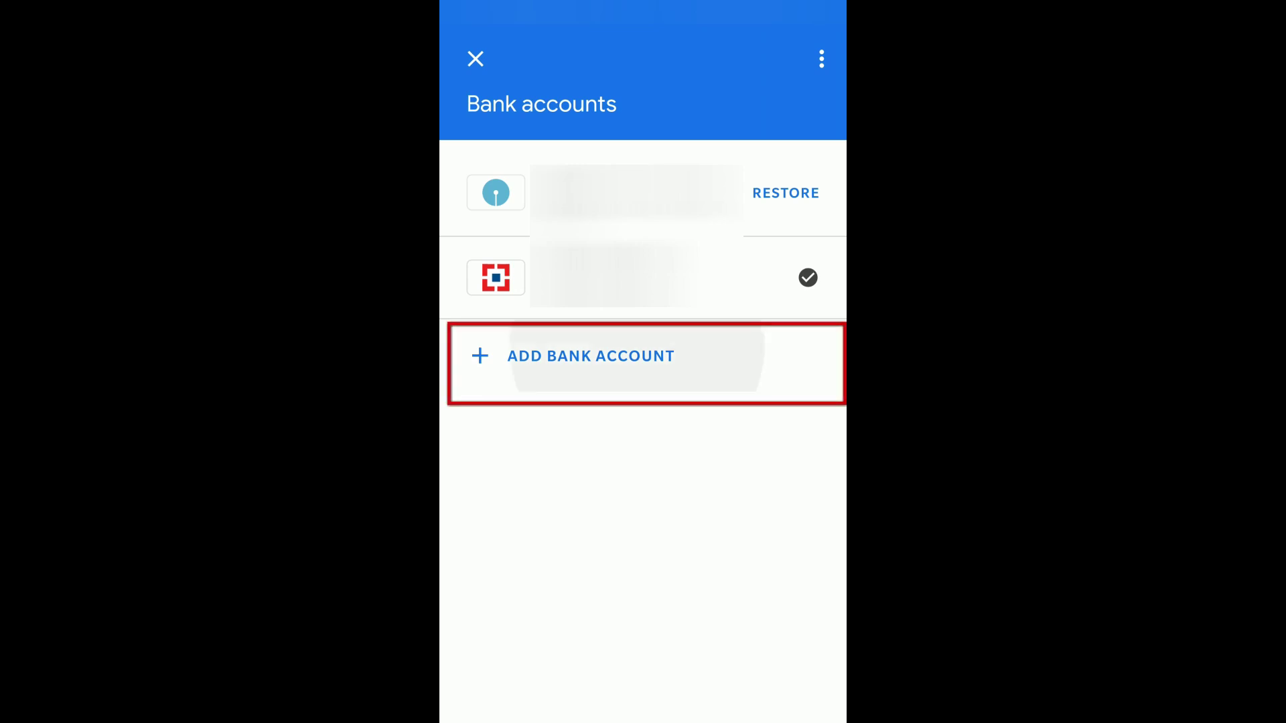
{"action": "scroll", "coordinate": [643, 432], "scroll_direction": "down", "scroll_amount": 3}
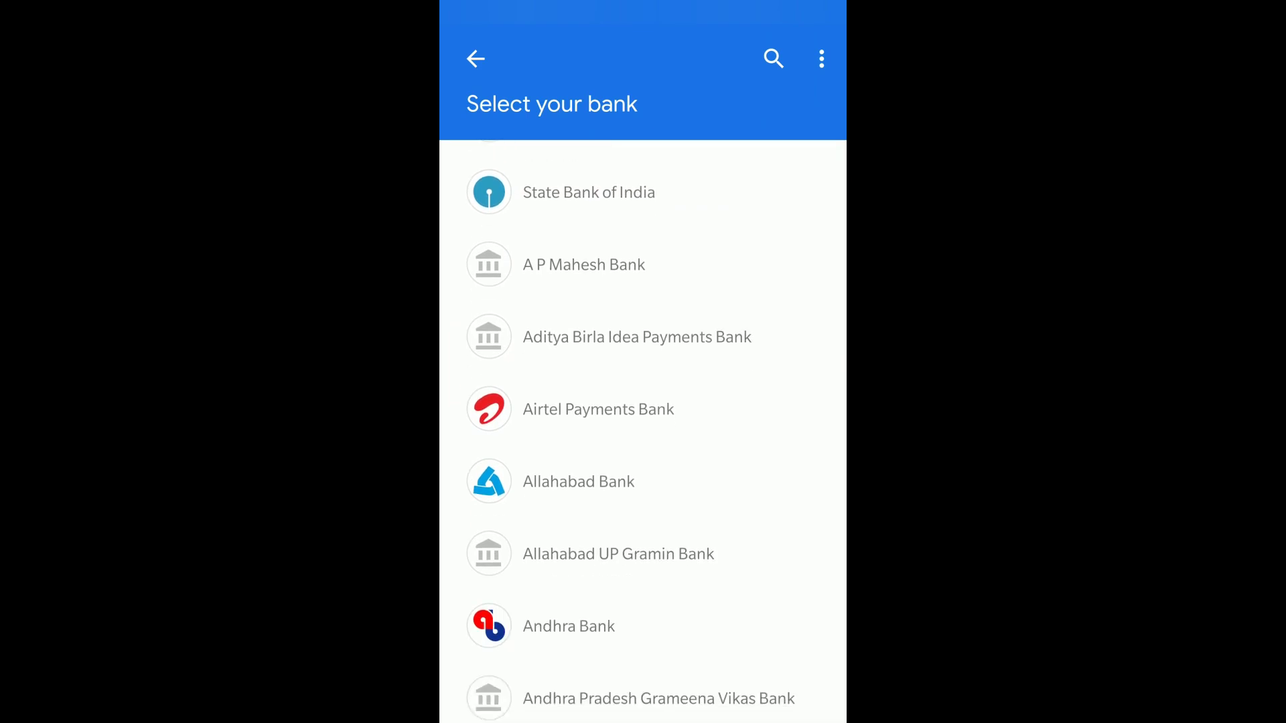
{"action": "scroll", "coordinate": [644, 433], "scroll_direction": "down", "scroll_amount": 2}
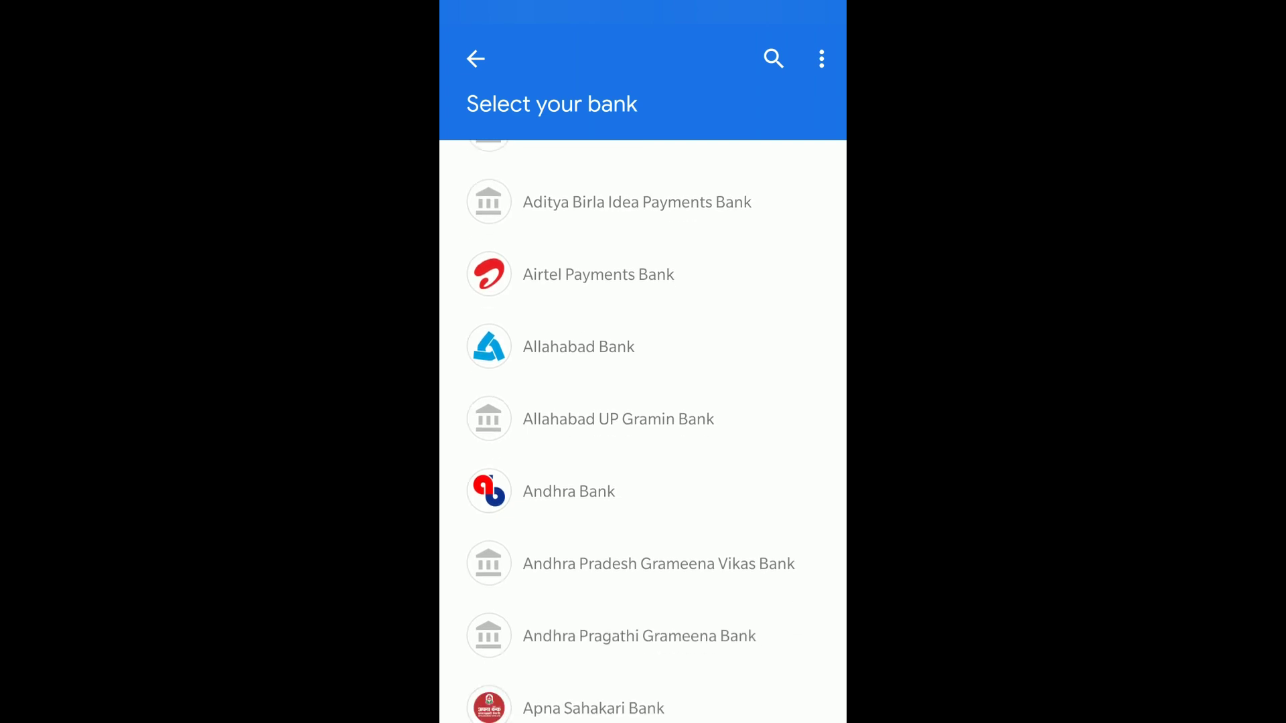
Step: Search the bank list for 'kot' and select Kotak Mahindra Bank to link
{"action": "left_click", "coordinate": [774, 59]}
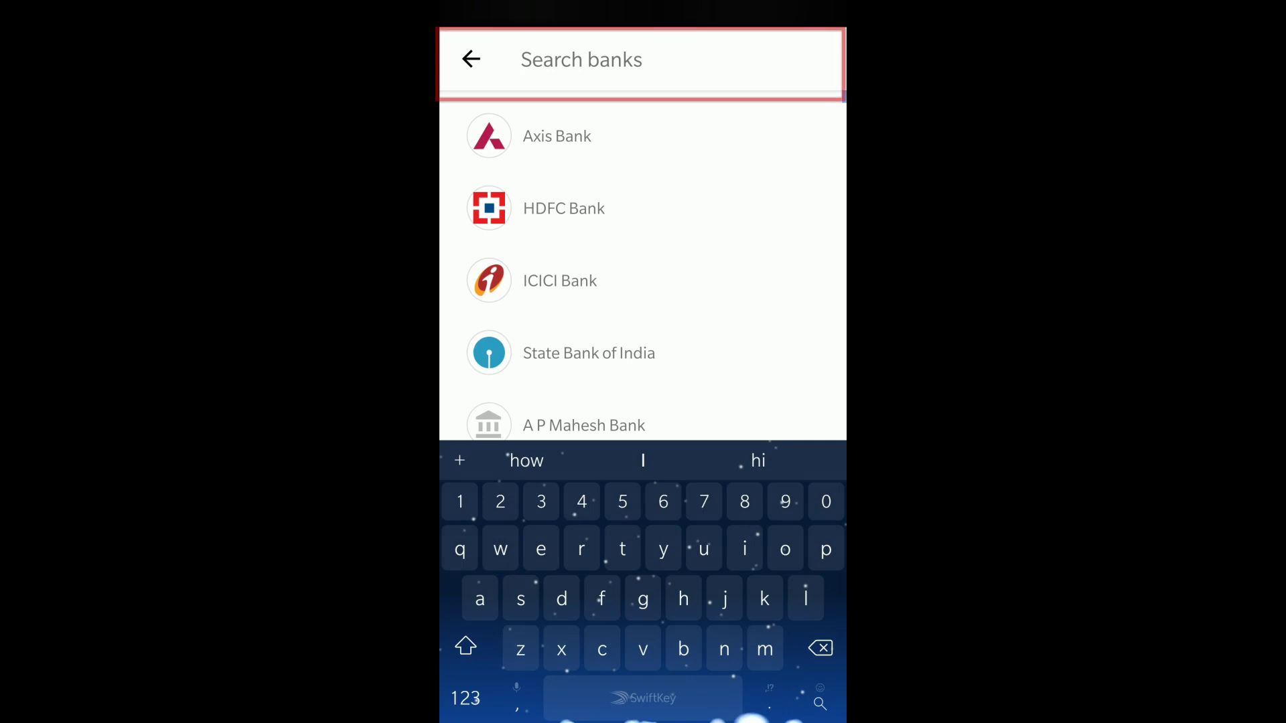
{"action": "type", "text": "ko"}
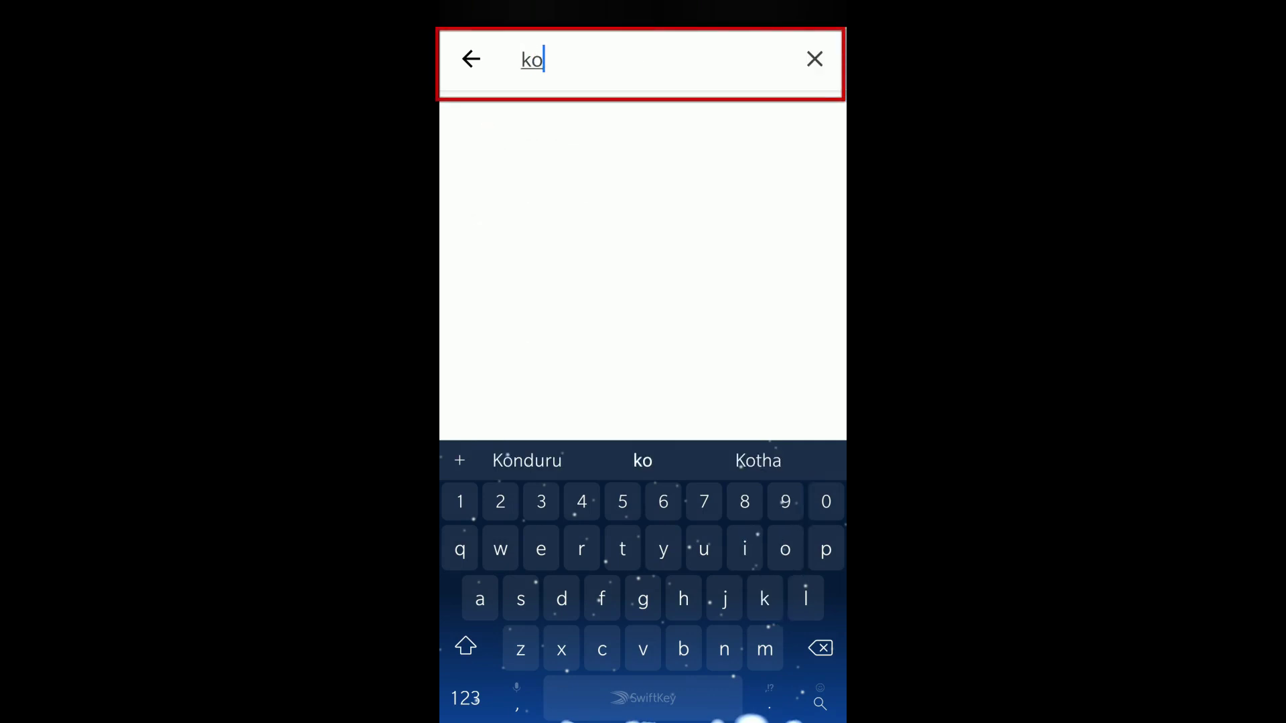
{"action": "type", "text": "t"}
{"action": "left_click", "coordinate": [603, 135]}
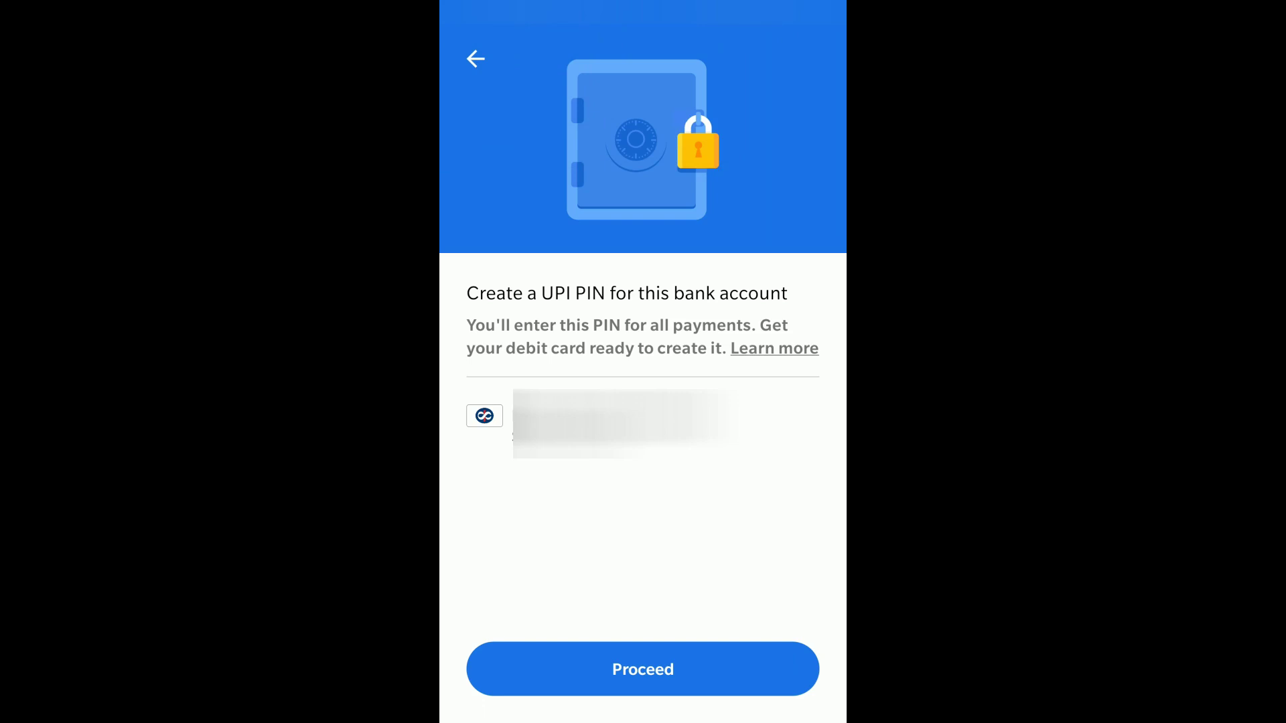
Step: Proceed from the Kotak account prompt to debit card verification
{"action": "left_click", "coordinate": [643, 669]}
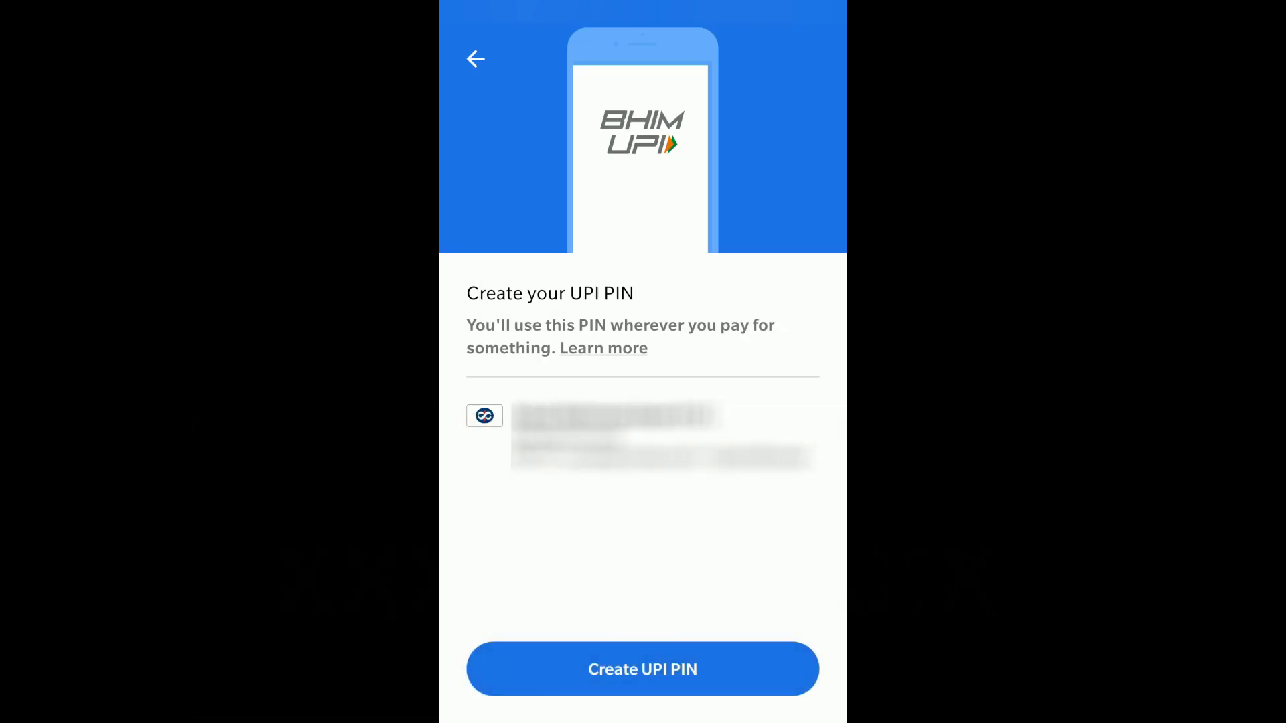
Step: Begin creating the UPI PIN for the Kotak account
{"action": "left_click", "coordinate": [642, 669]}
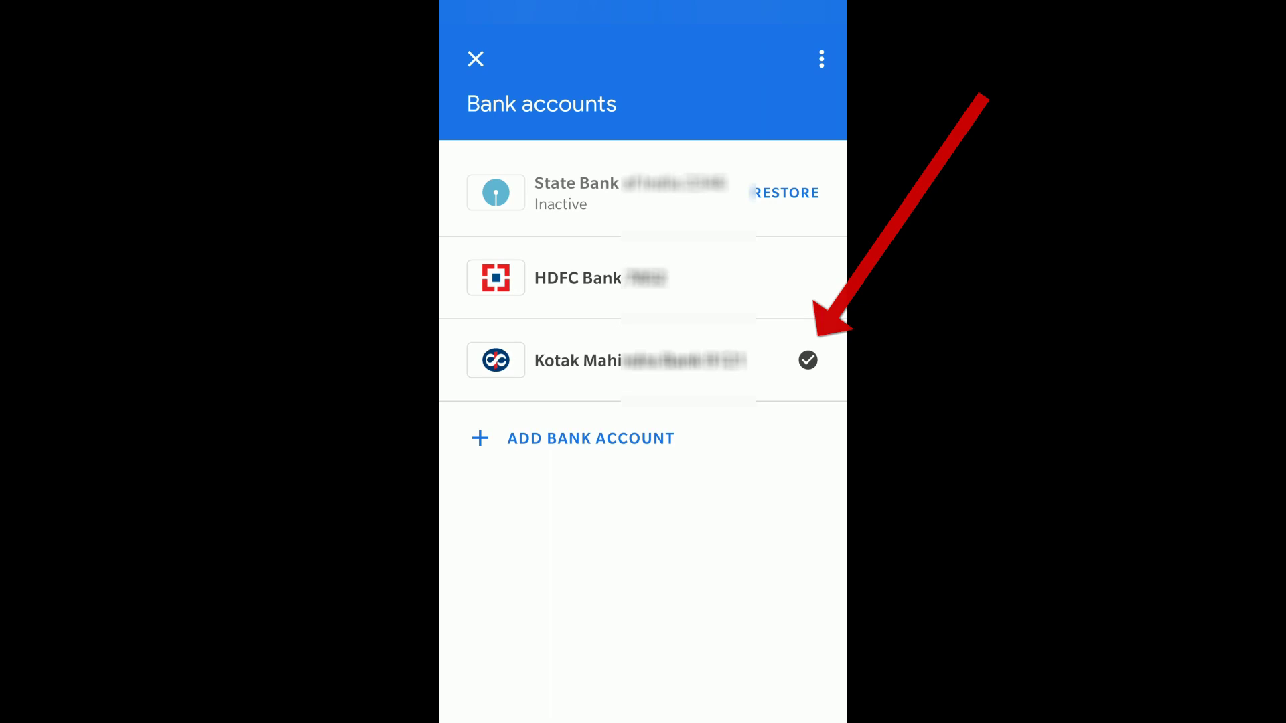
Step: Open the Kotak Mahindra Bank row in the bank accounts list
{"action": "left_click", "coordinate": [603, 360]}
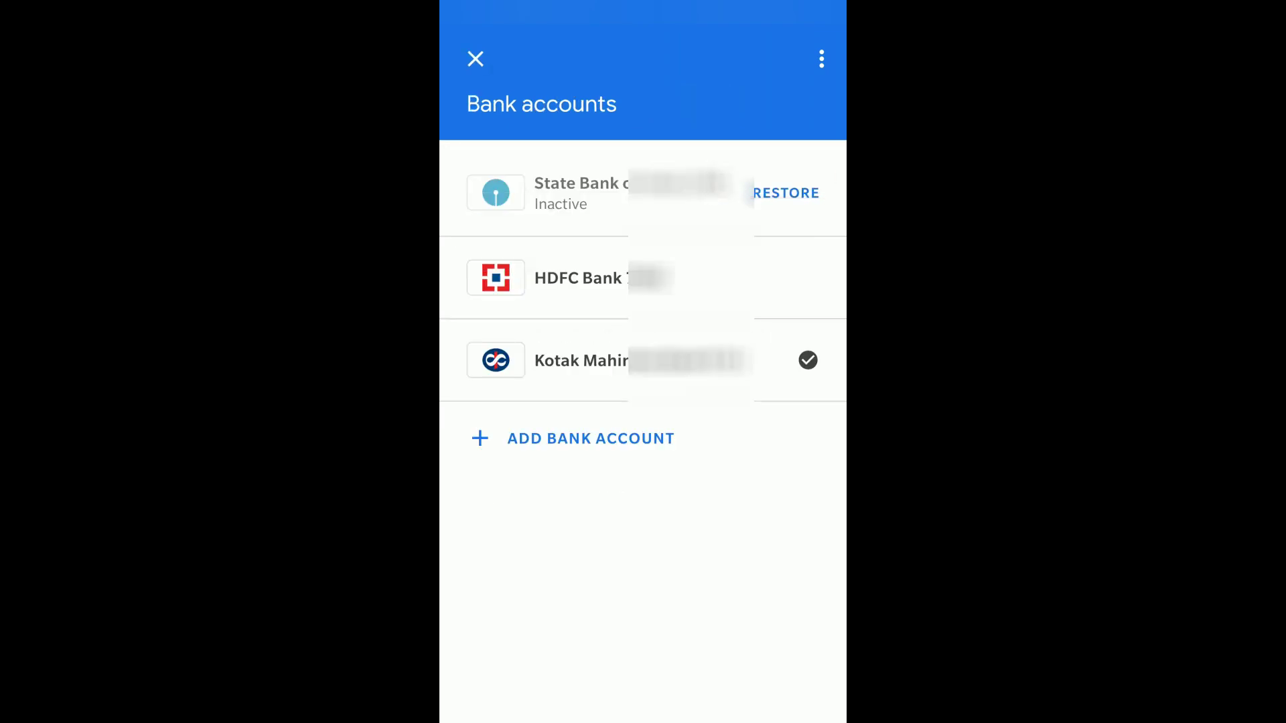
Step: Set HDFC Bank as the primary account from its details, then return to the accounts list
{"action": "left_click", "coordinate": [704, 279]}
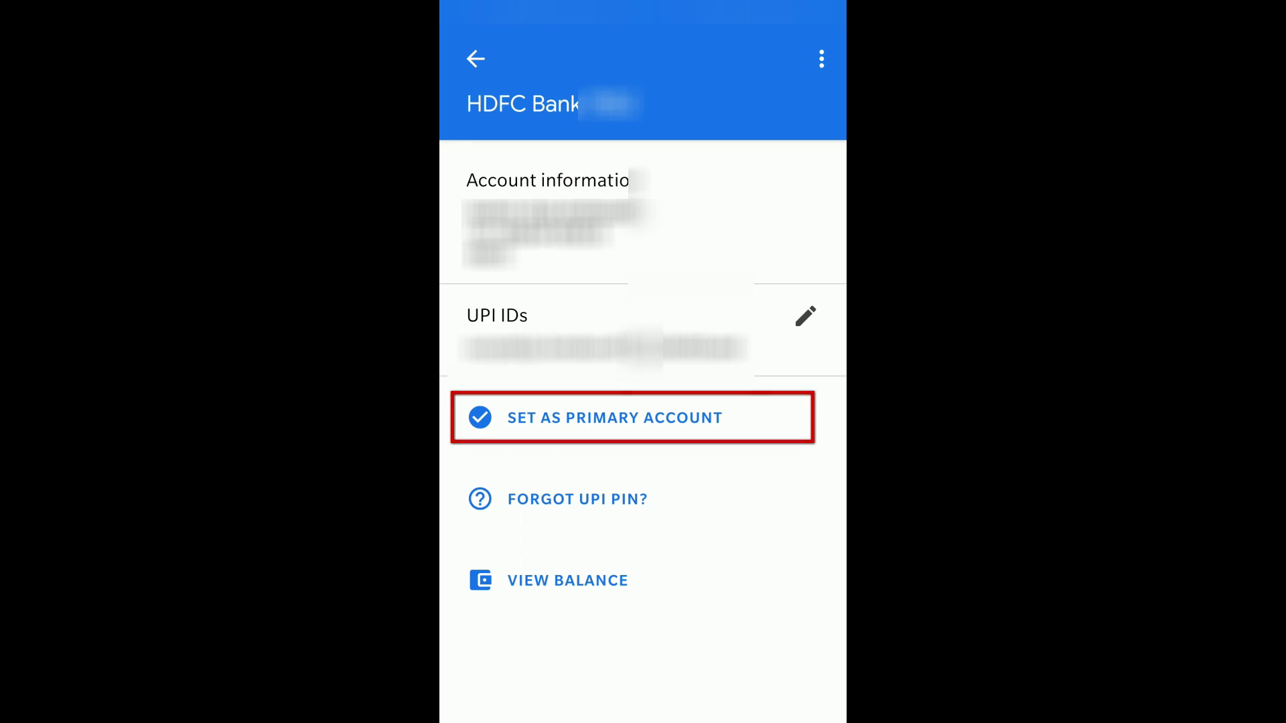
{"action": "left_click", "coordinate": [614, 417]}
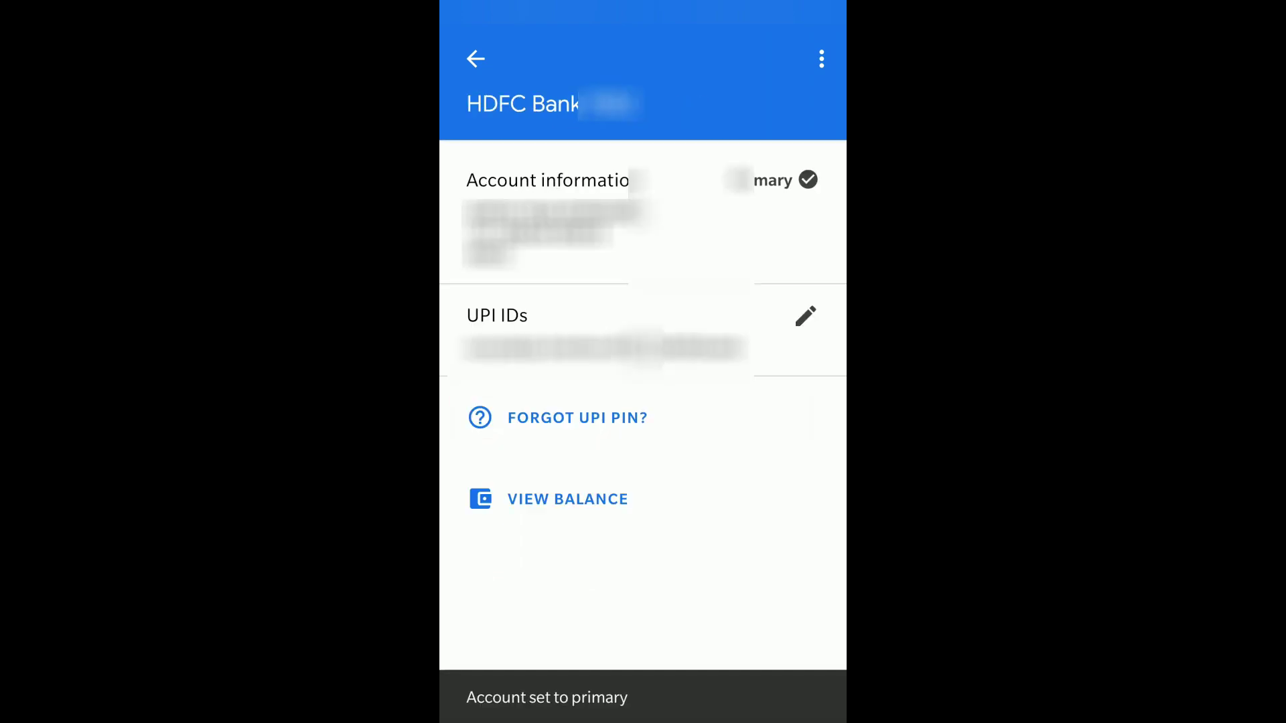
{"action": "left_click", "coordinate": [475, 58]}
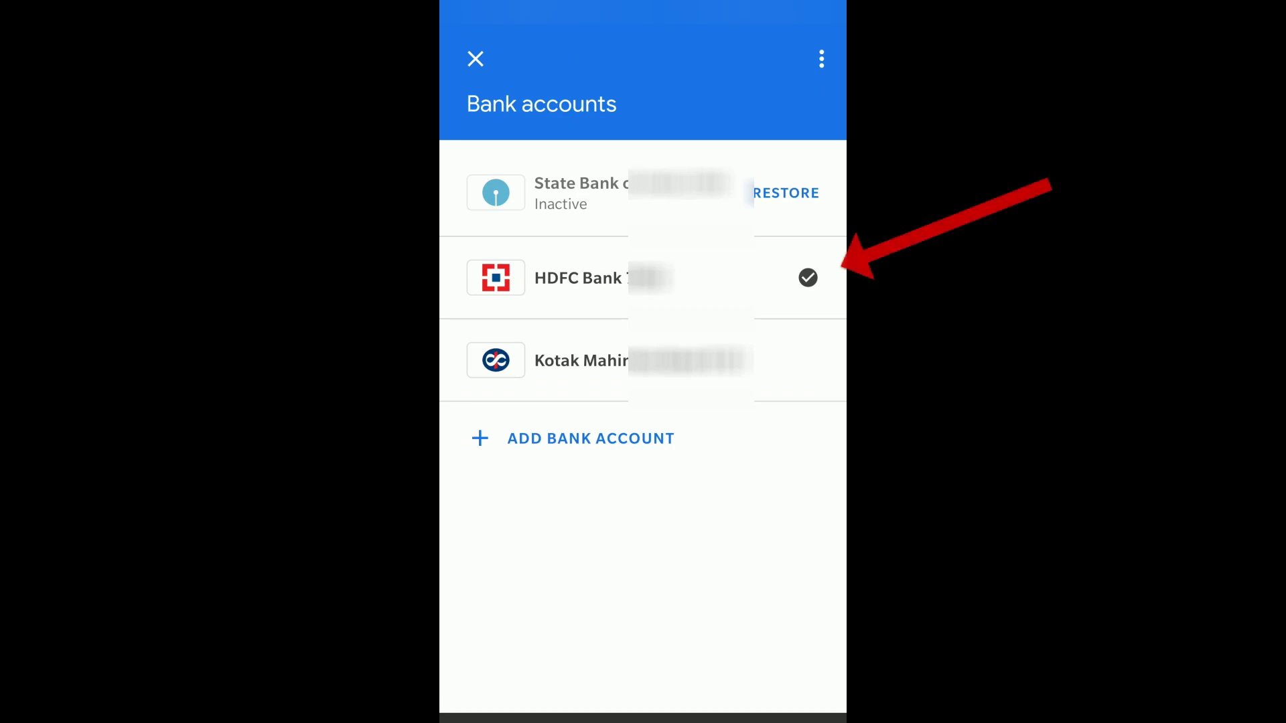